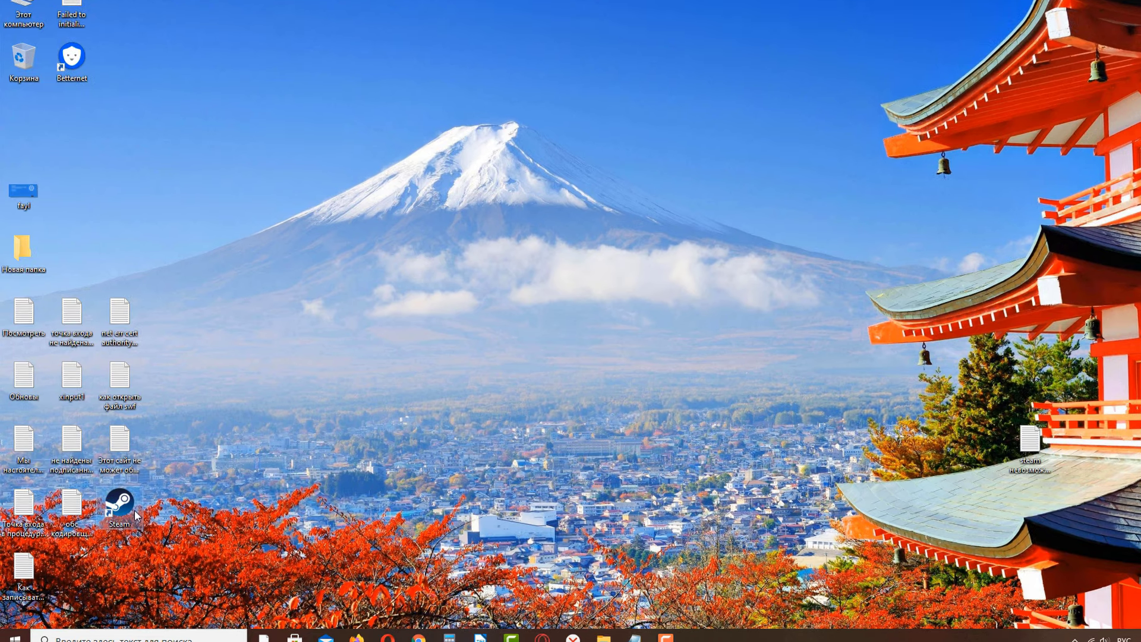
Step: Open the file location of the desktop Steam shortcut and examine the full path of its folder
right_click(127, 507)
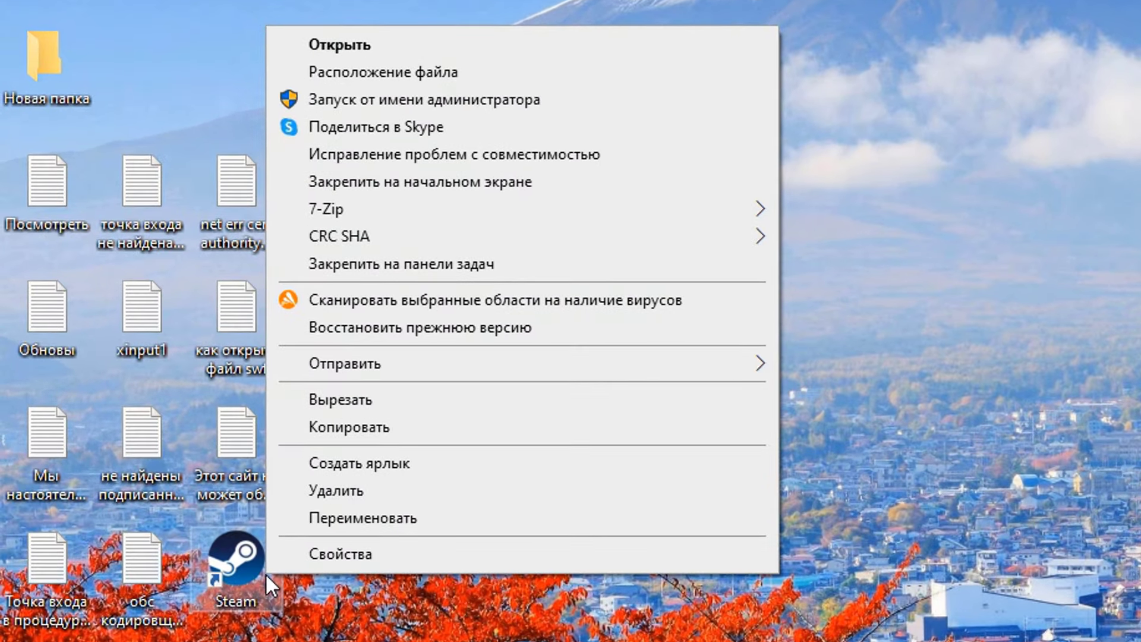
click(482, 73)
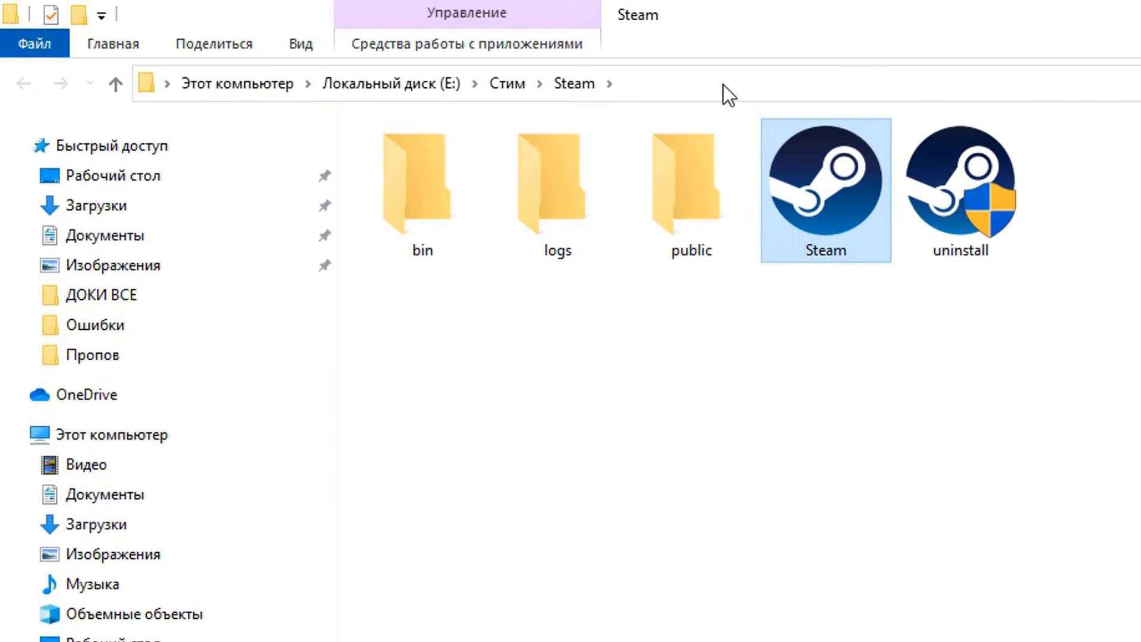
click(725, 85)
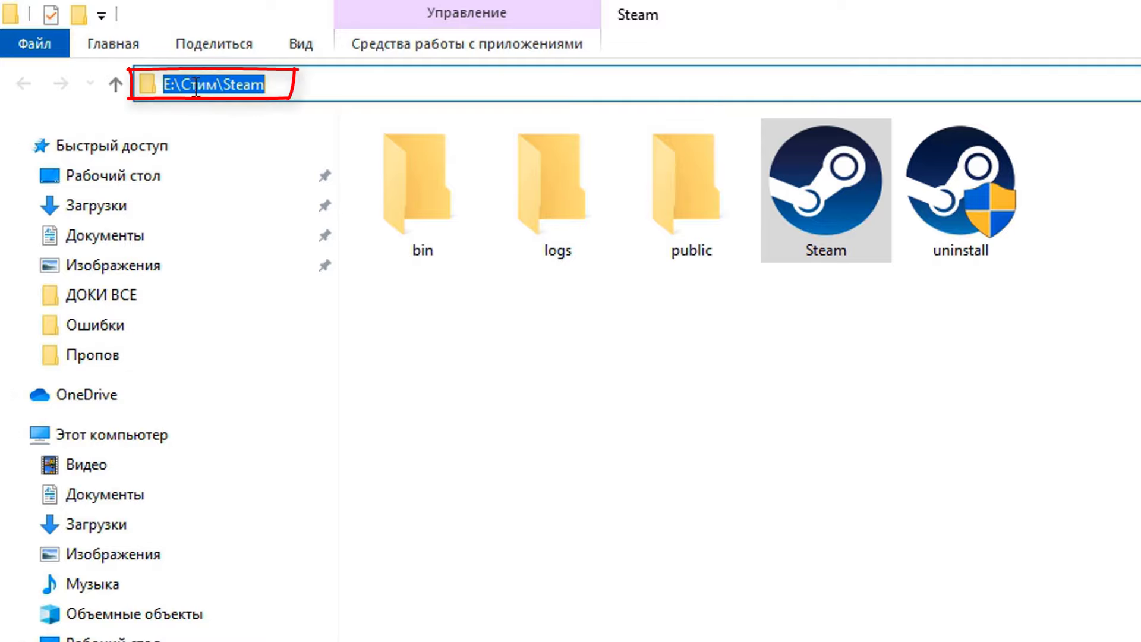
click(277, 81)
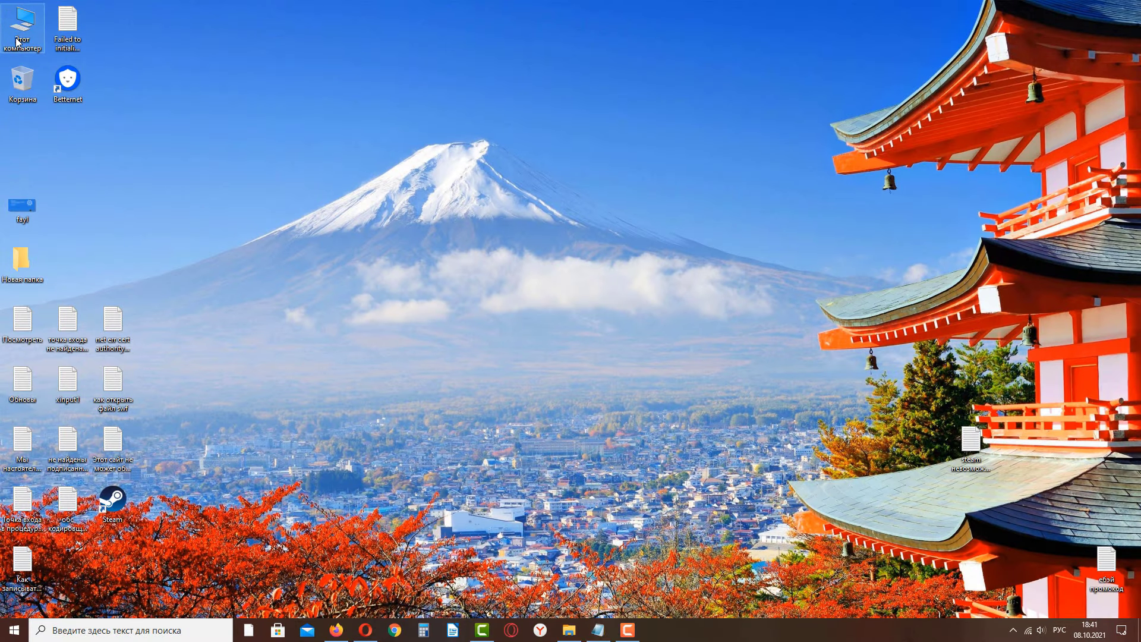
Step: Browse from Этот компьютер to the Стим folder on Локальный диск (E:), inspect its contents and close the window
double_click(17, 41)
click(521, 171)
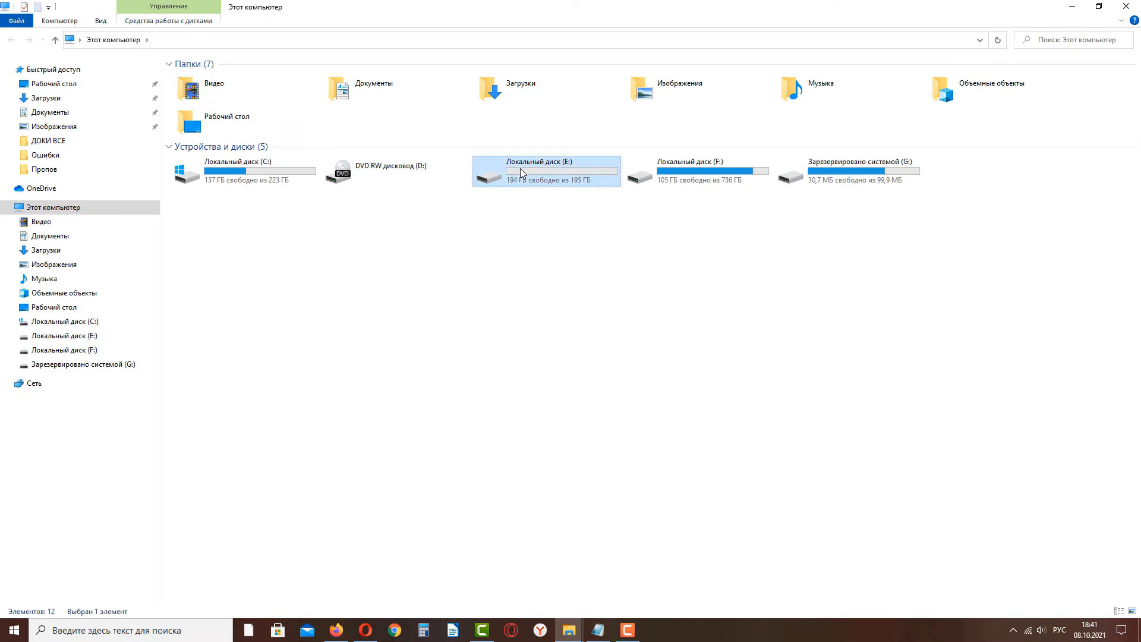
double_click(519, 168)
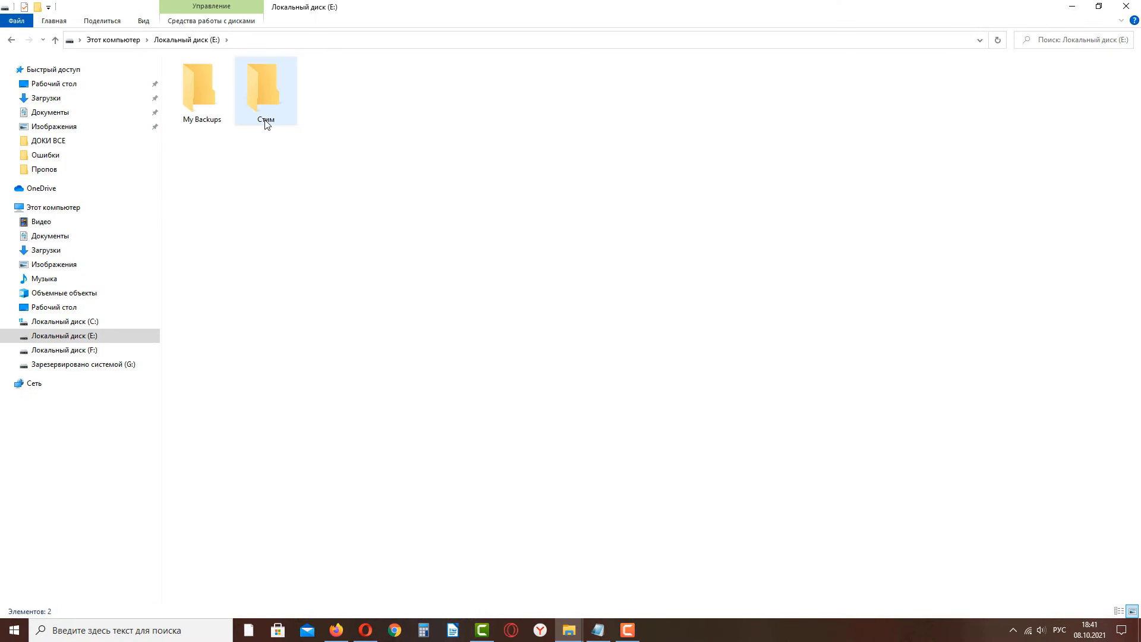
double_click(265, 93)
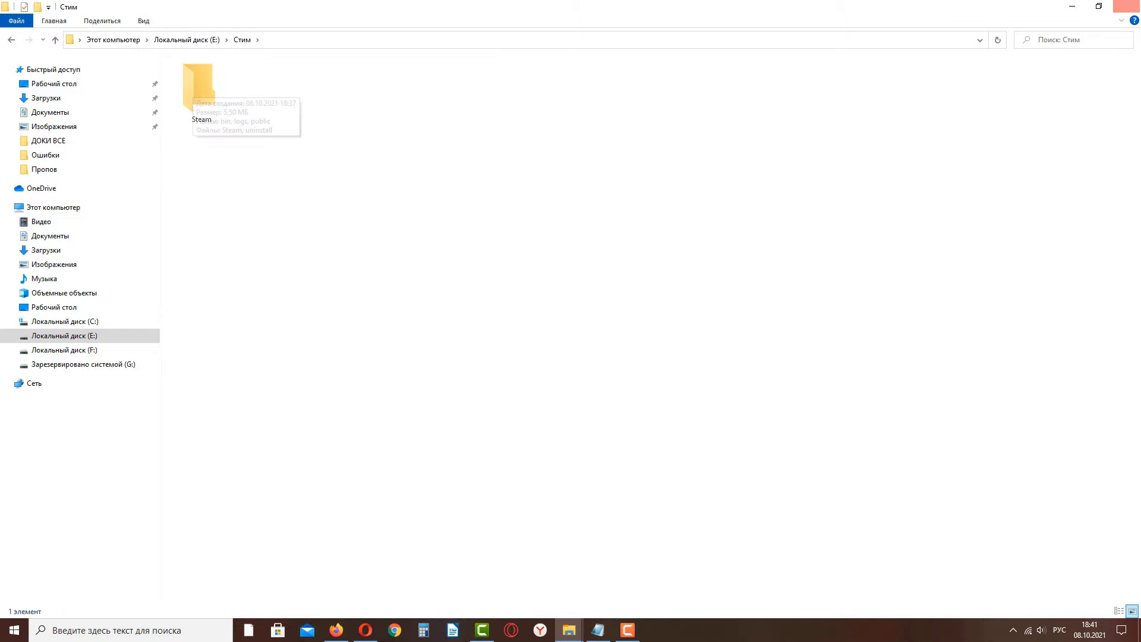
click(1126, 6)
Step: Find Панель управления with a Windows search for "па" and open its list of programs to uninstall
click(157, 633)
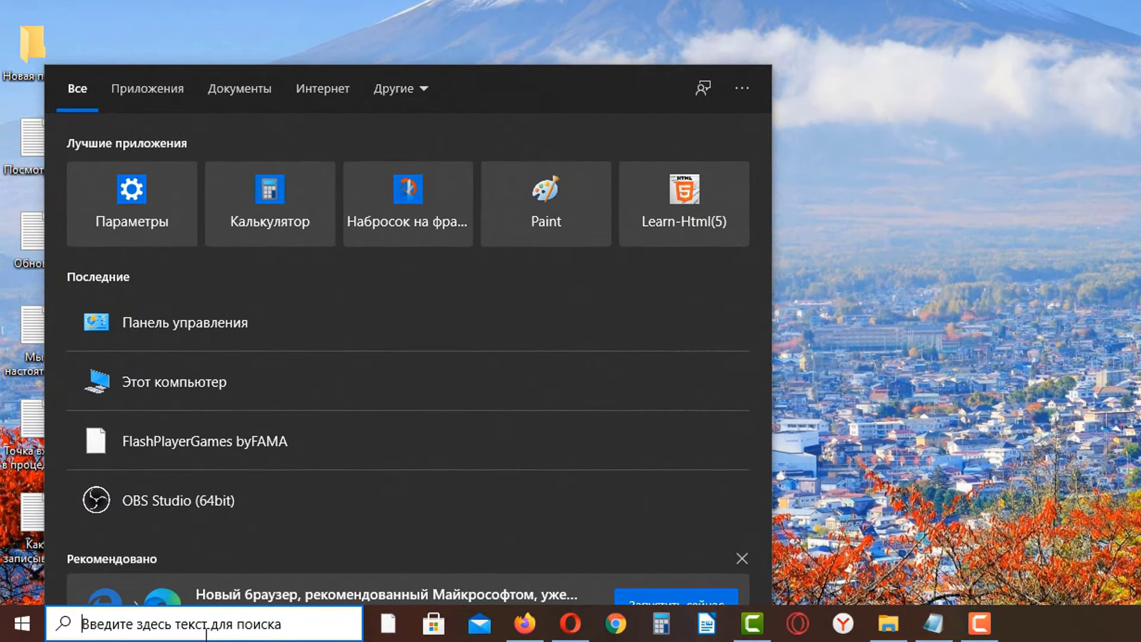
text(па)
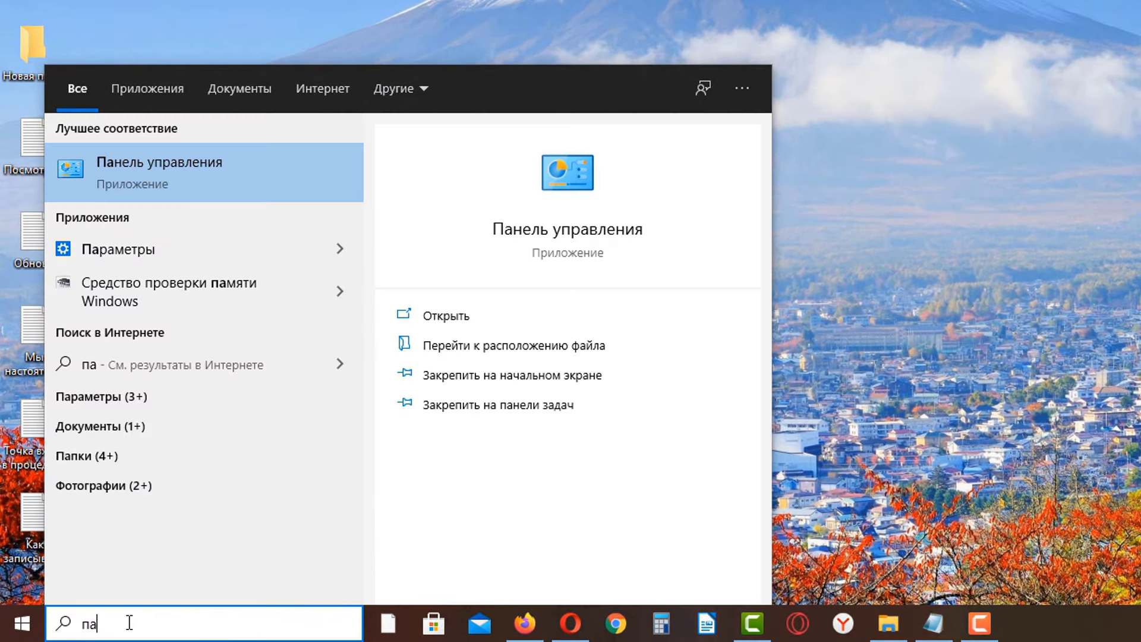
click(245, 183)
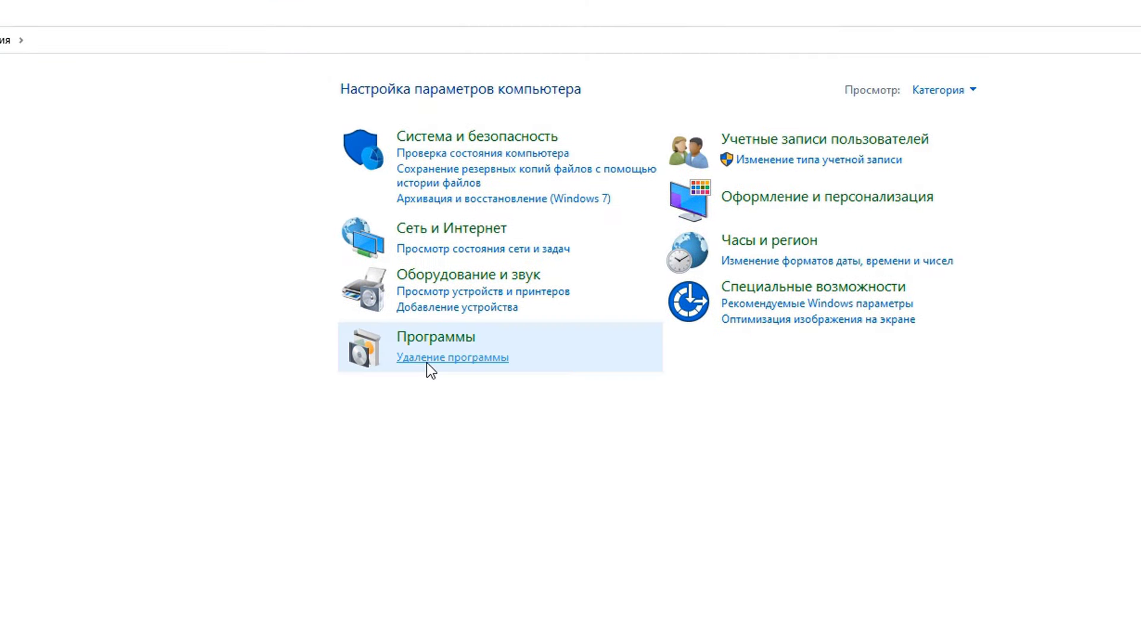
click(427, 357)
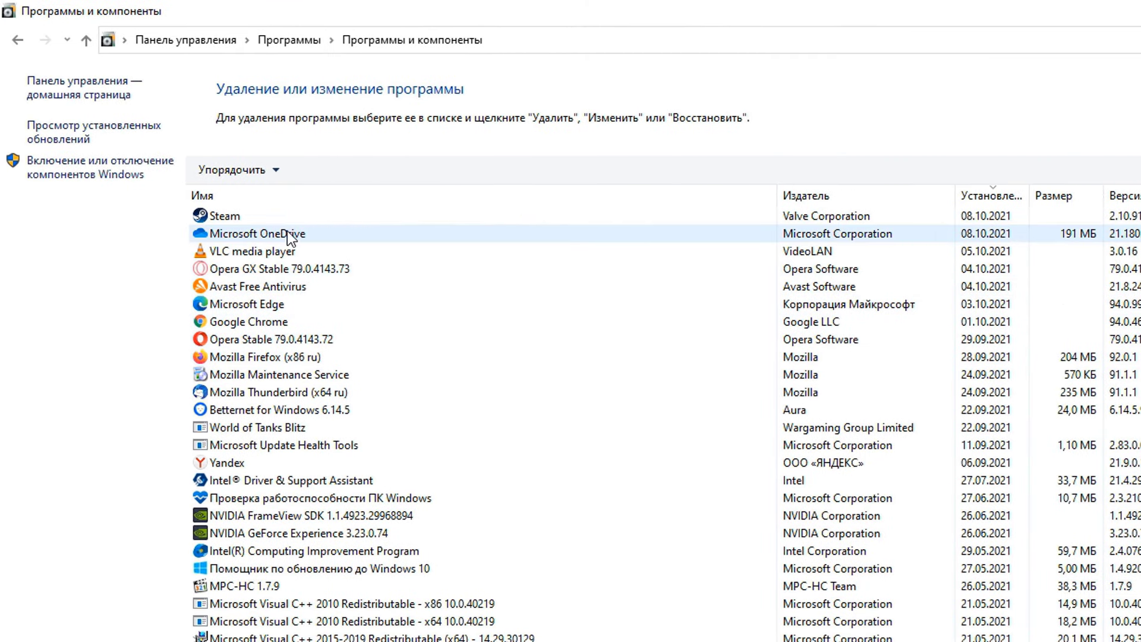
Step: Uninstall Steam from the computer, then close the uninstaller and the installed programs window
click(289, 216)
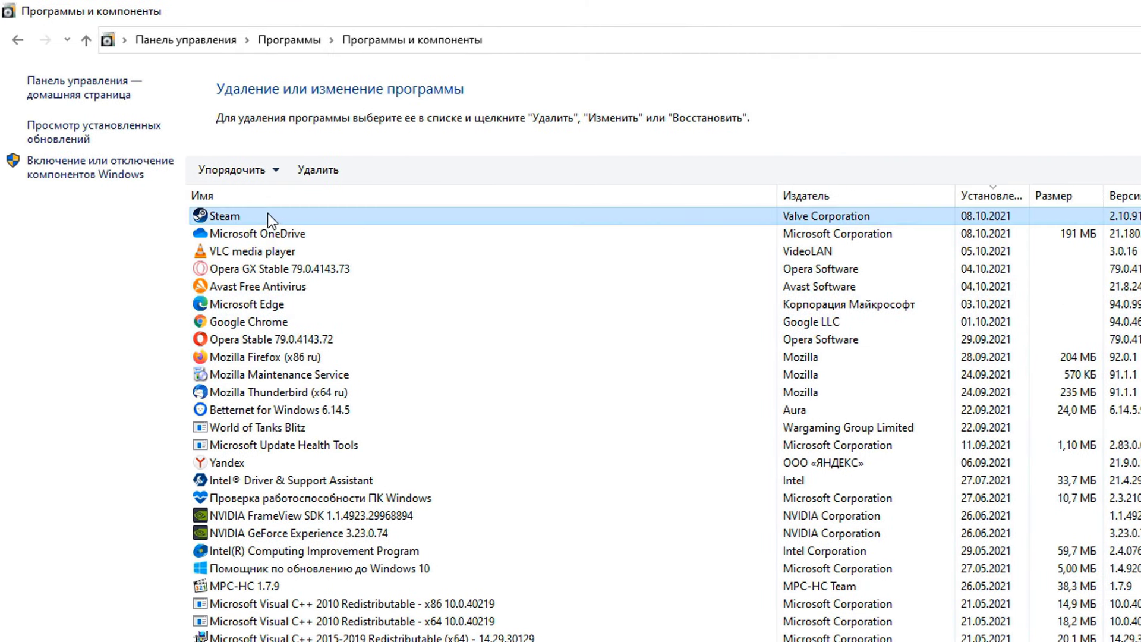
click(322, 169)
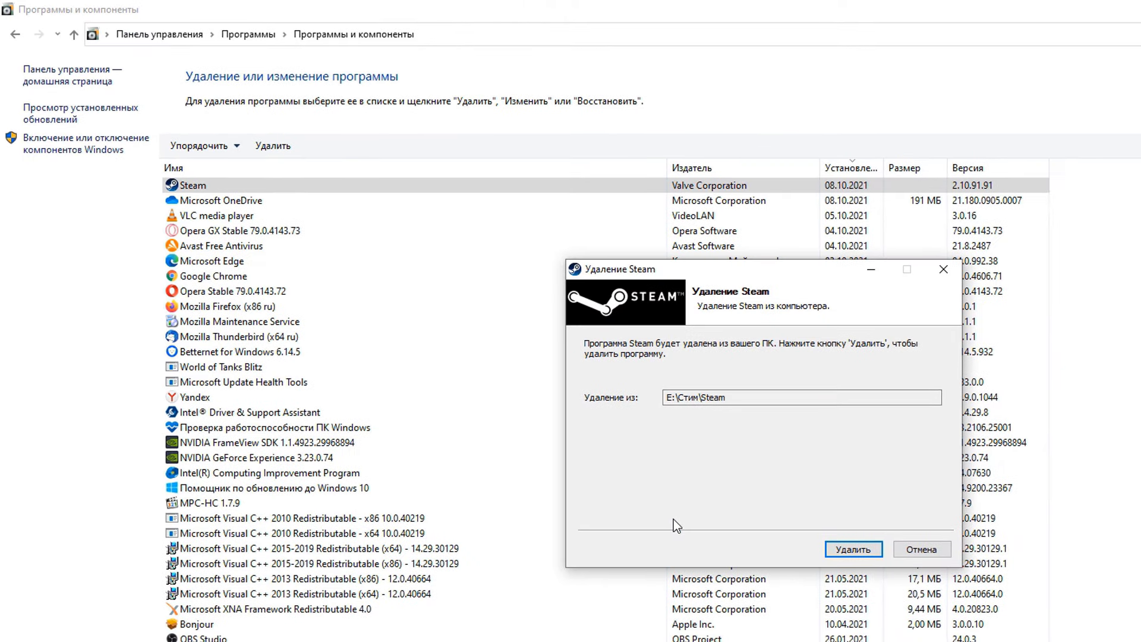
click(844, 545)
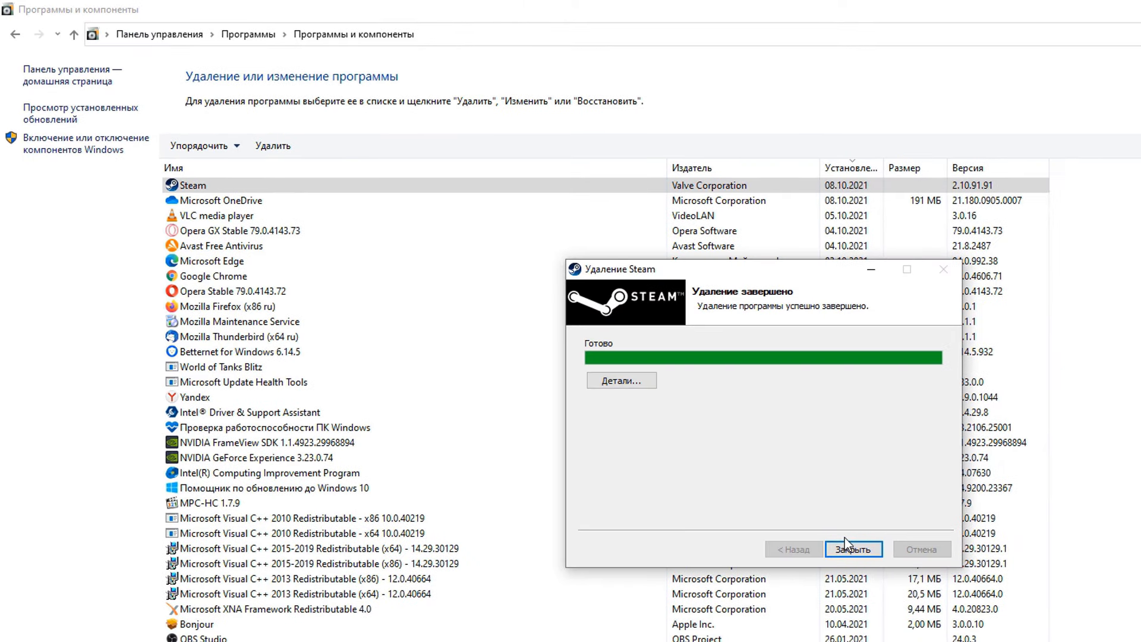
click(850, 549)
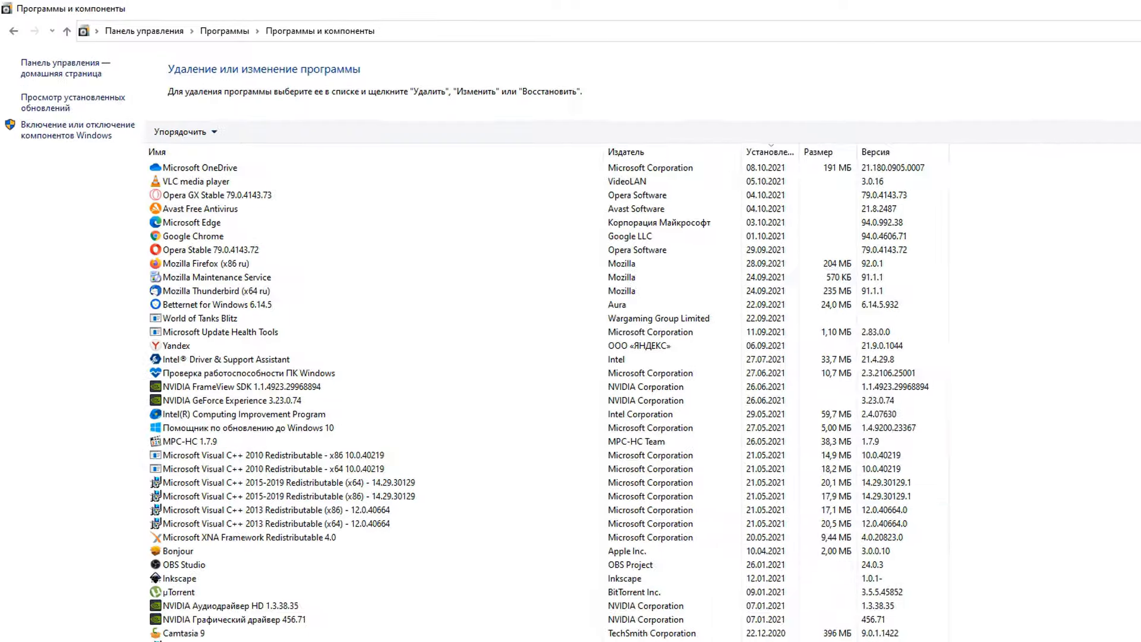
click(1129, 6)
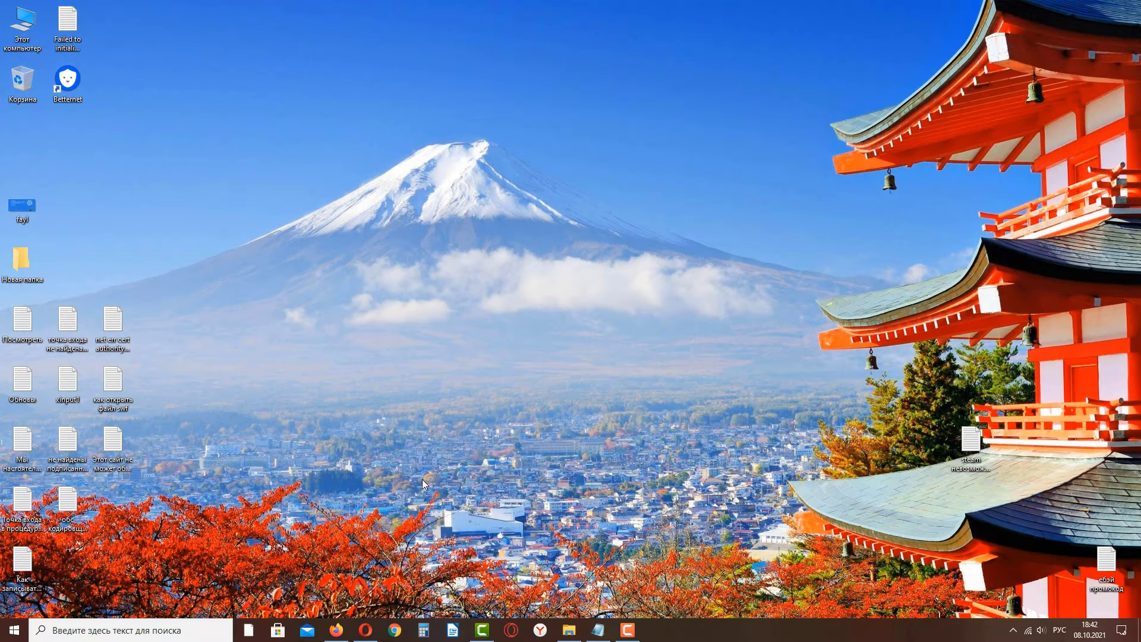
Step: Switch to the Opera browser, search Yandex for "стим скачать" and open the official store.steampowered.com result
click(365, 630)
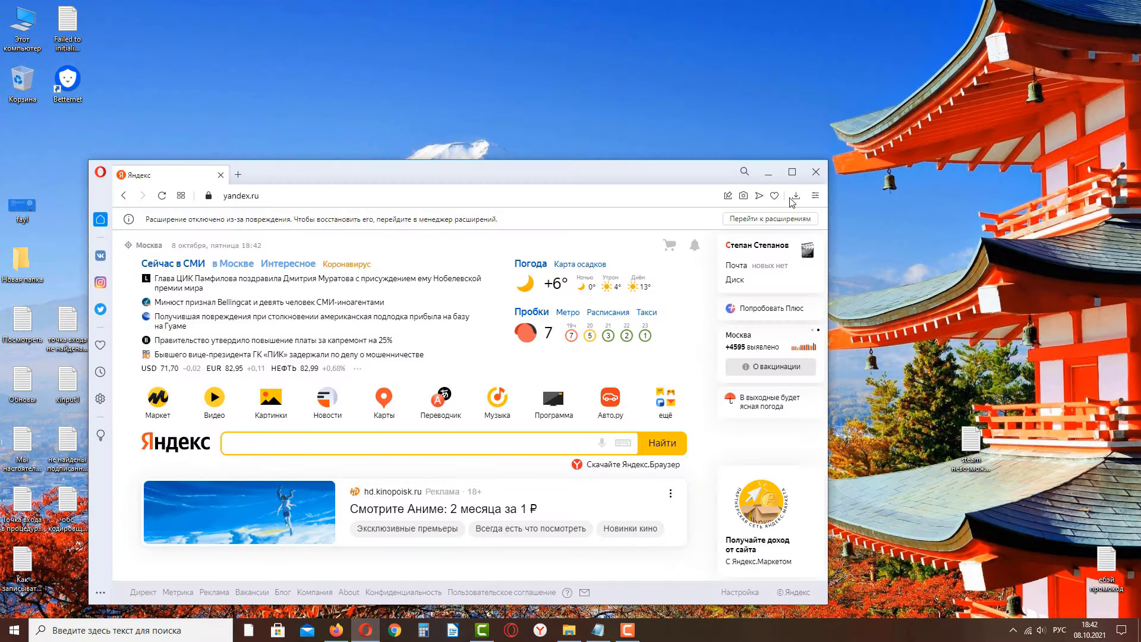
click(792, 172)
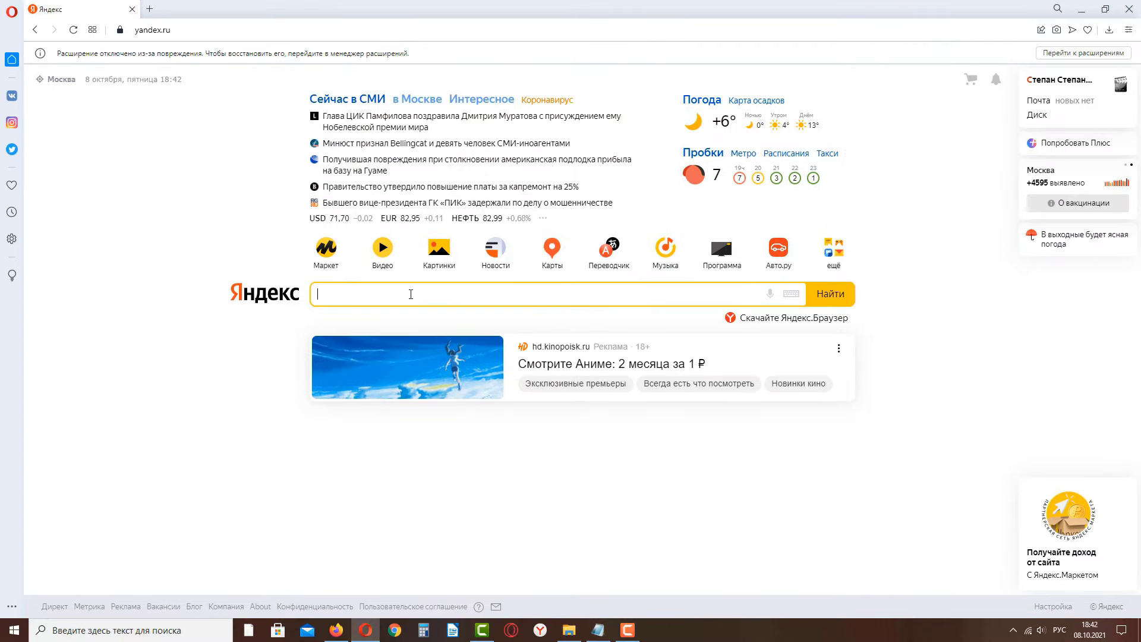
text(стим)
click(372, 323)
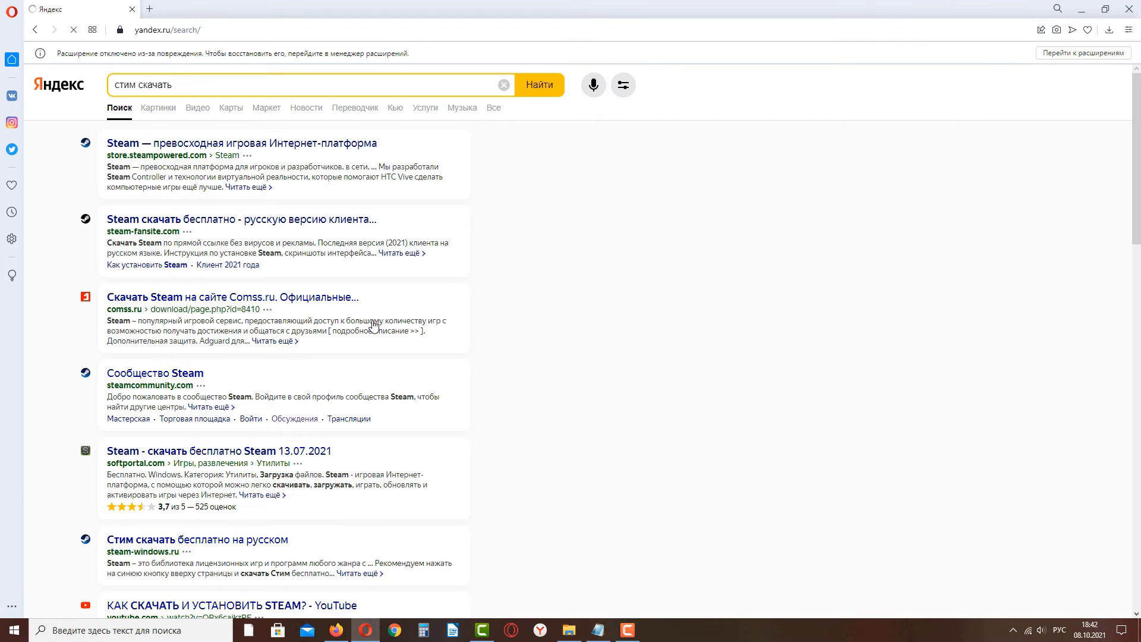
click(287, 146)
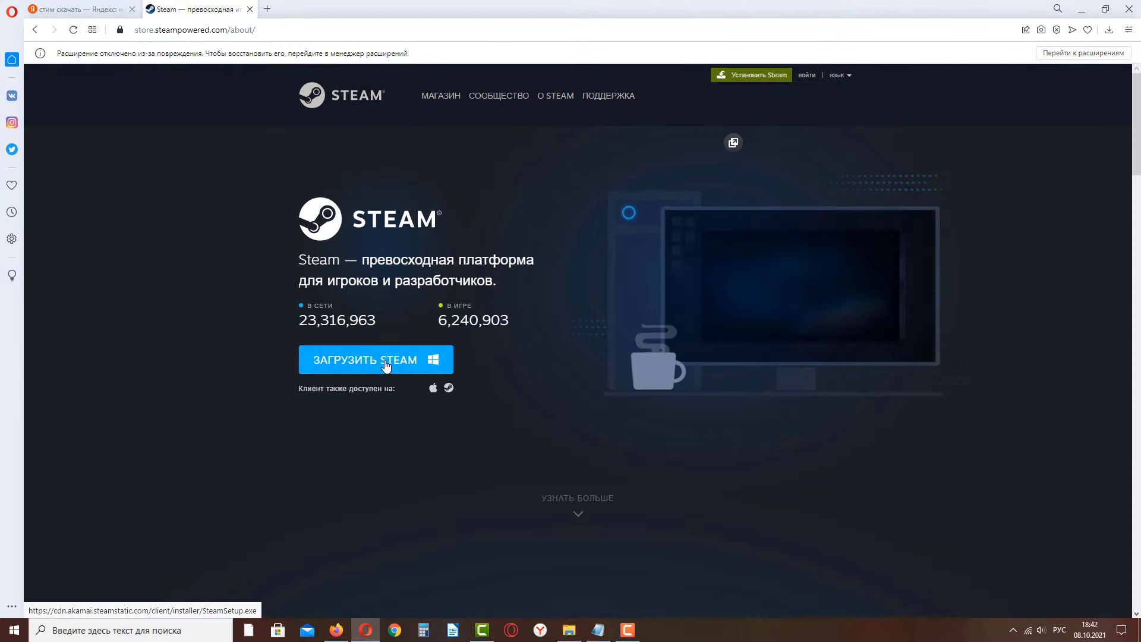
Step: Download the Windows Steam installer as SteamSetup into Загрузки and show the file in its folder
click(385, 366)
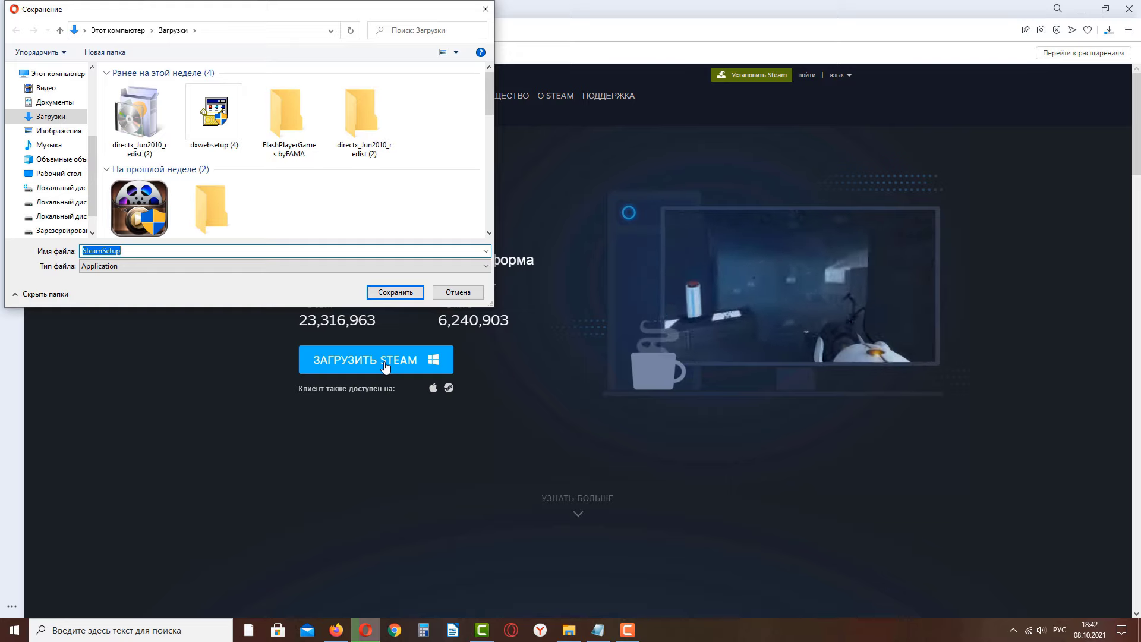
click(385, 294)
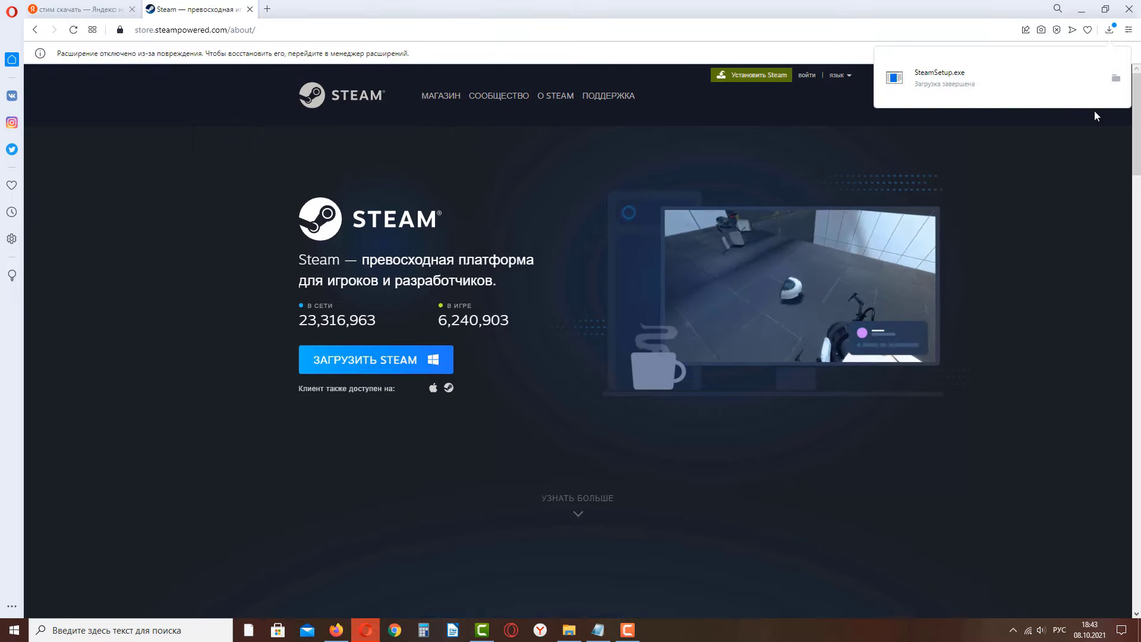
click(1115, 77)
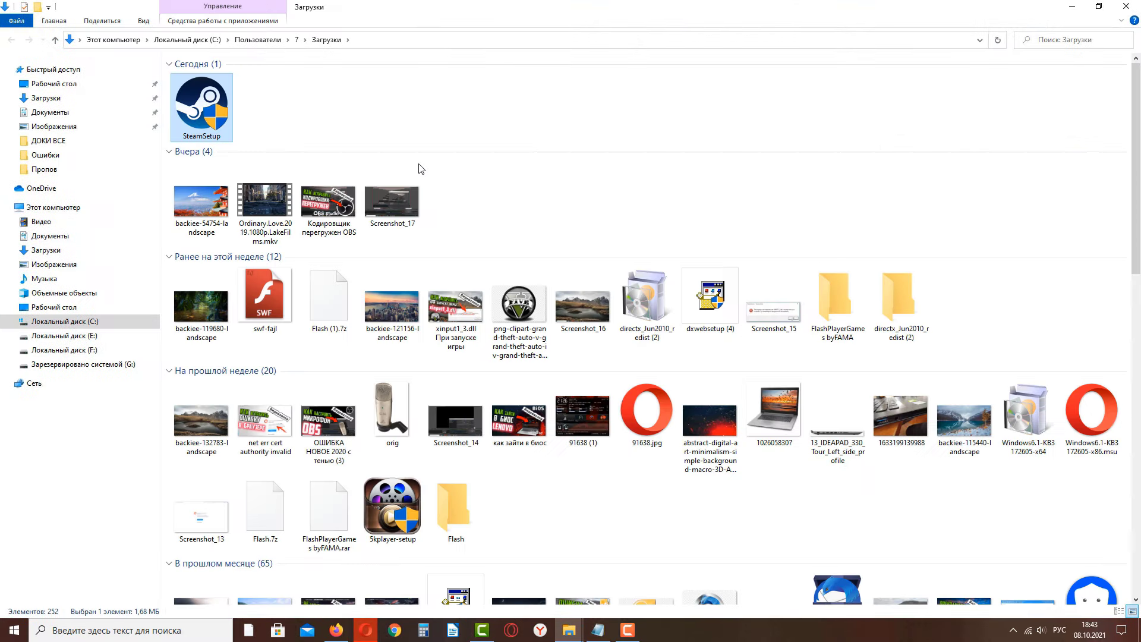
Step: Run SteamSetup and proceed with Русский as the language to the installation folder choice
double_click(200, 108)
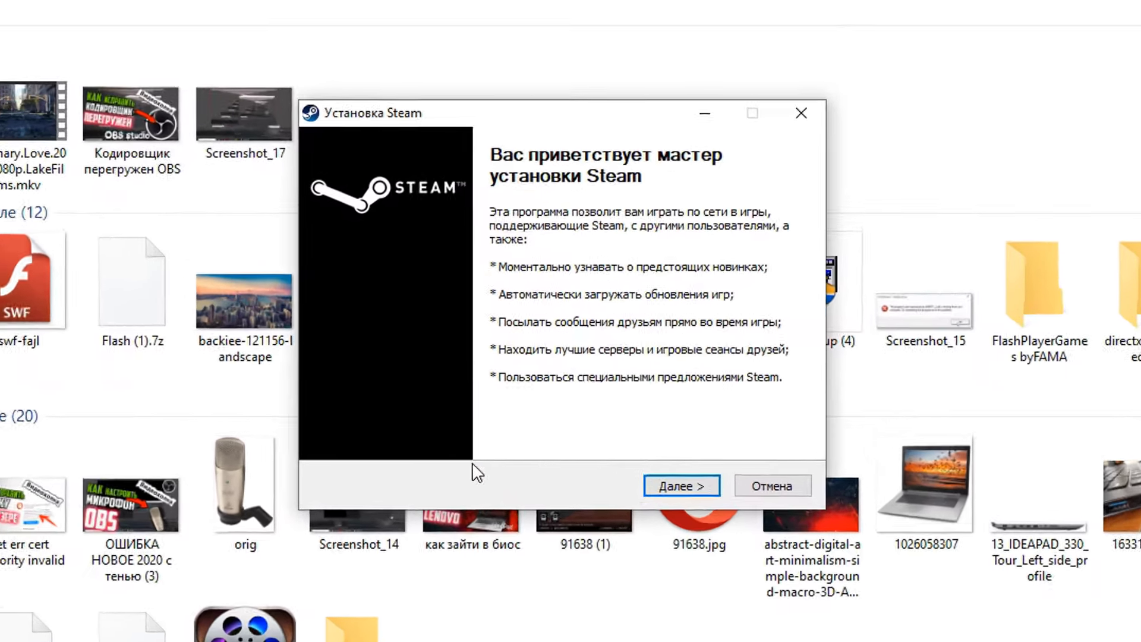
click(701, 487)
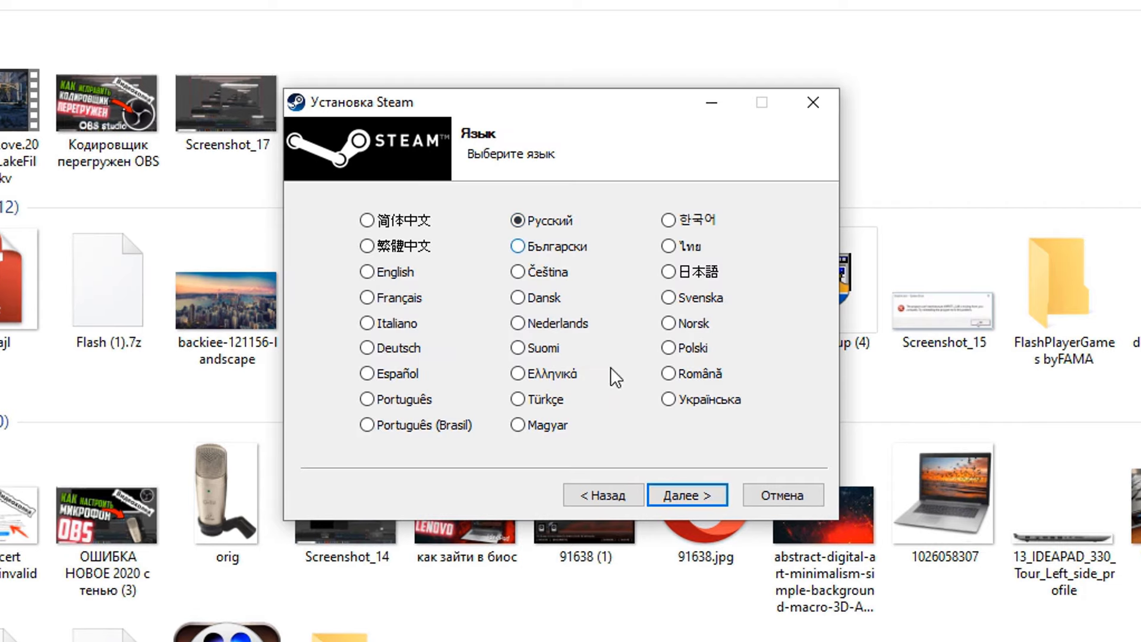
click(684, 492)
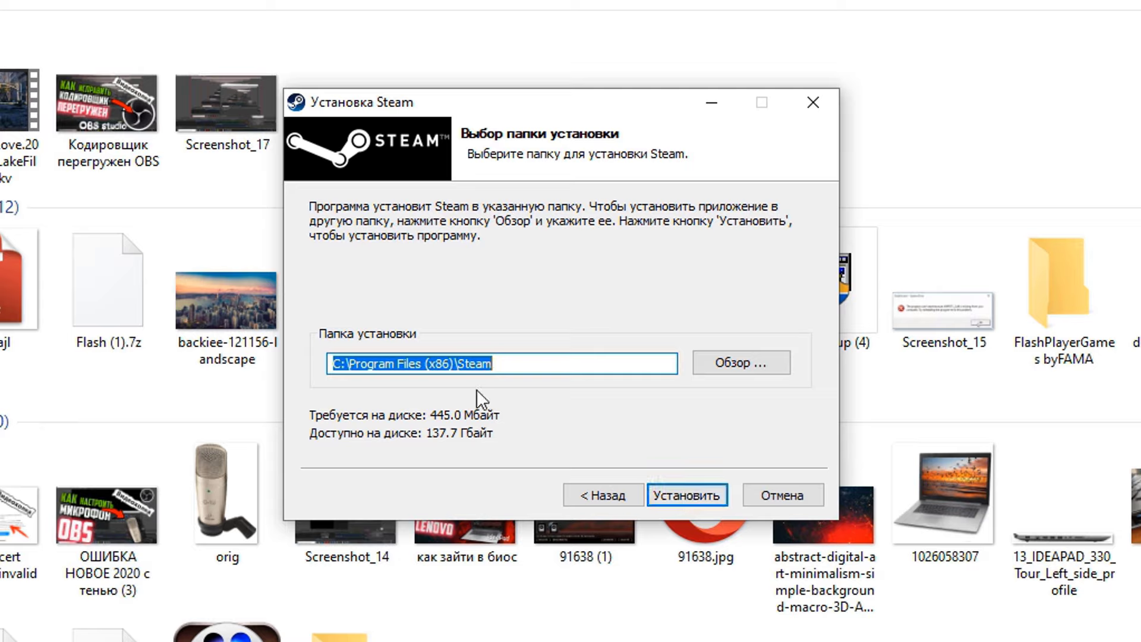
Step: Copy the "\Steam" ending of the default installation path
key(End)
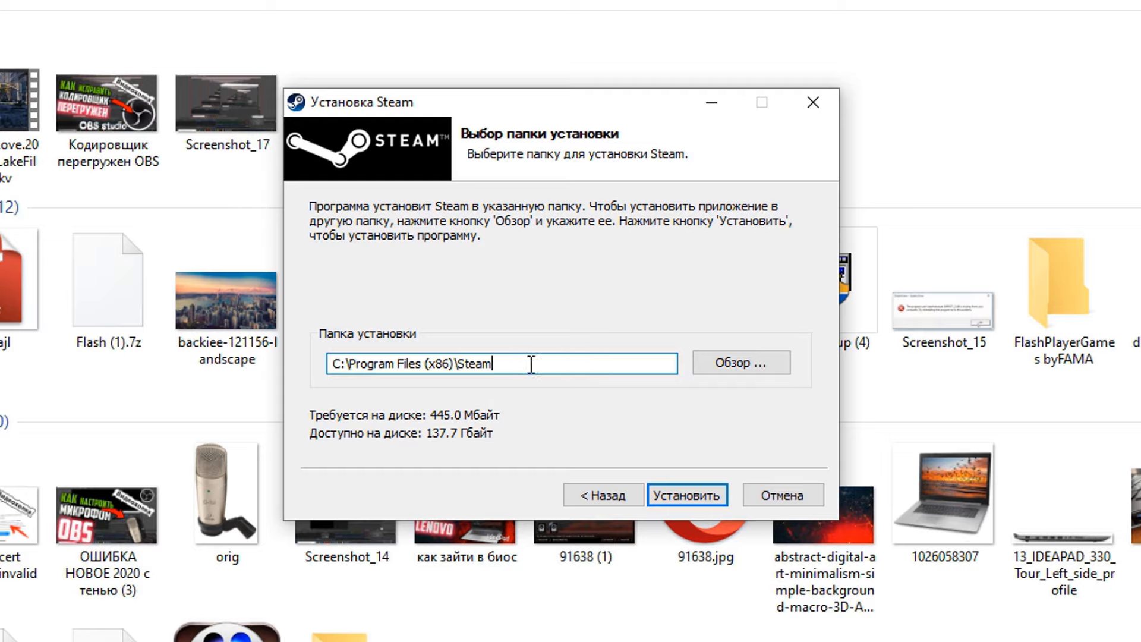
drag(523, 363, 456, 361)
right_click(456, 362)
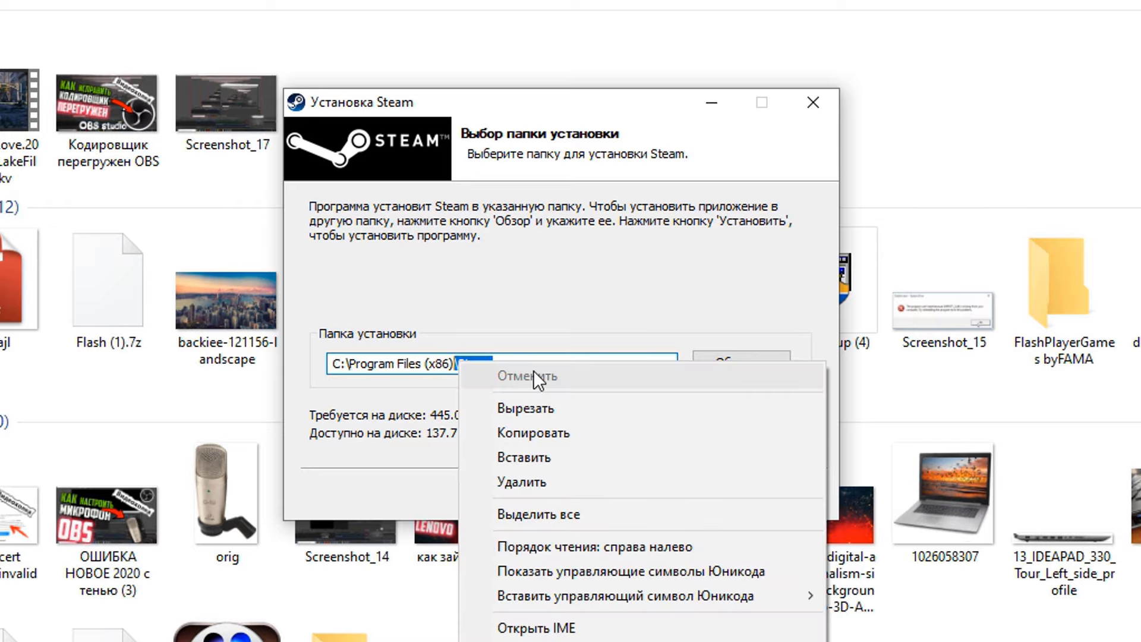
click(547, 433)
Step: Choose Локальный диск (E:) as the installation location for Steam
click(744, 366)
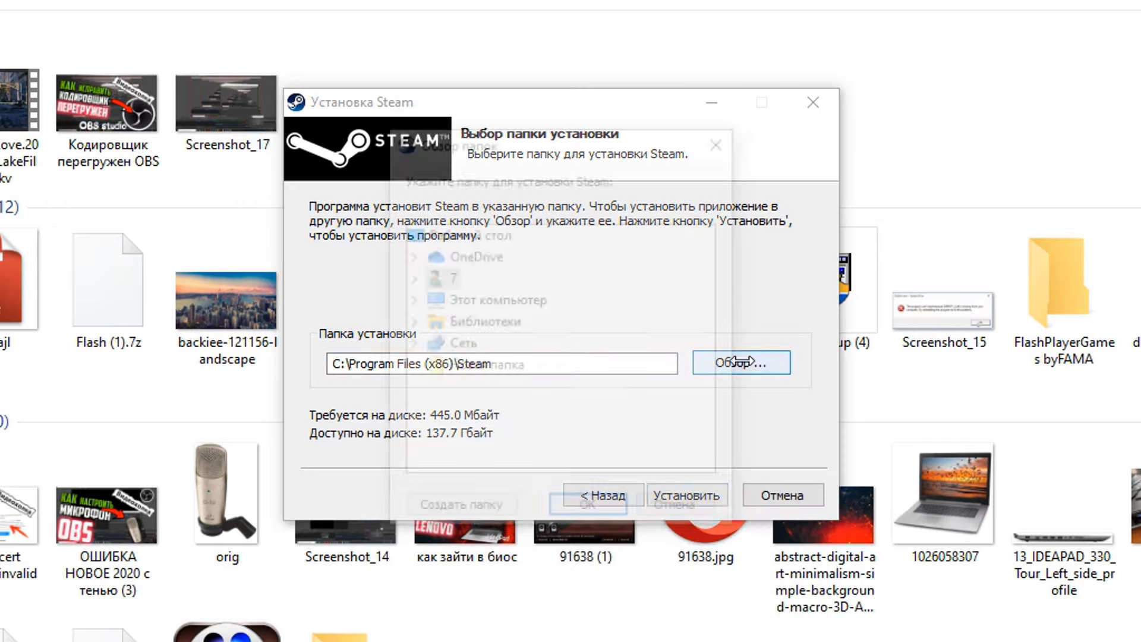
click(410, 301)
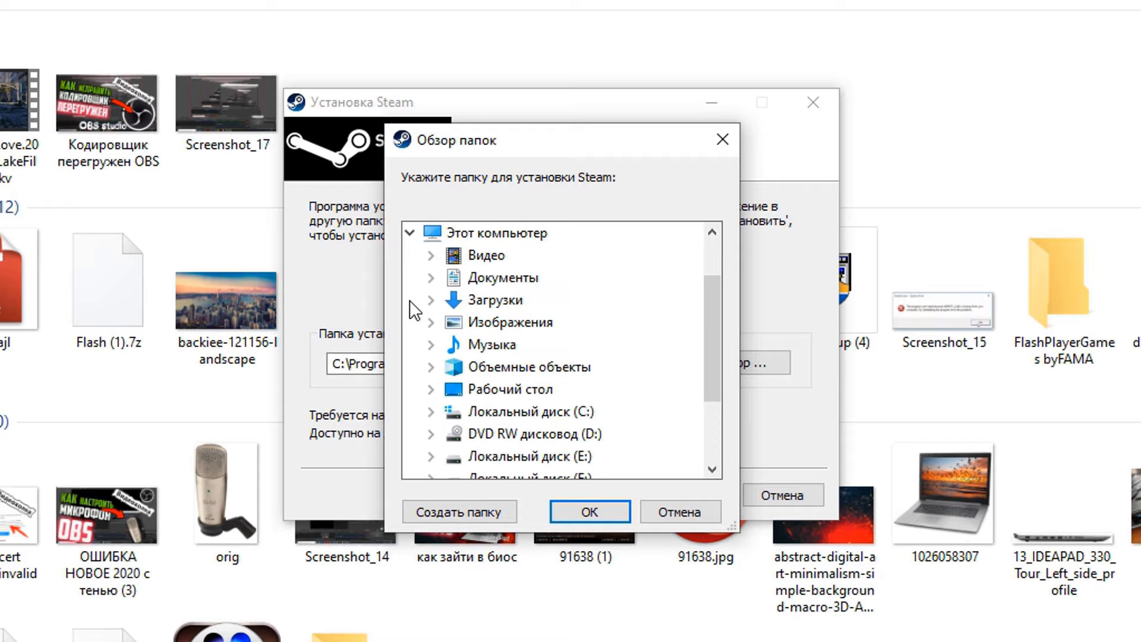
drag(713, 298, 705, 329)
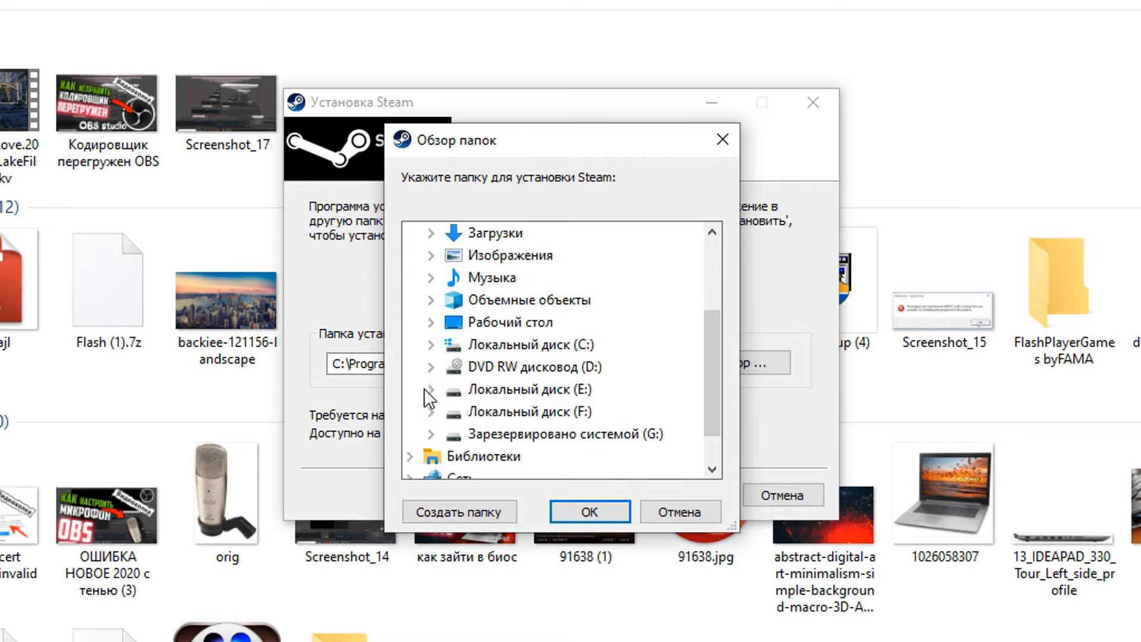
click(487, 393)
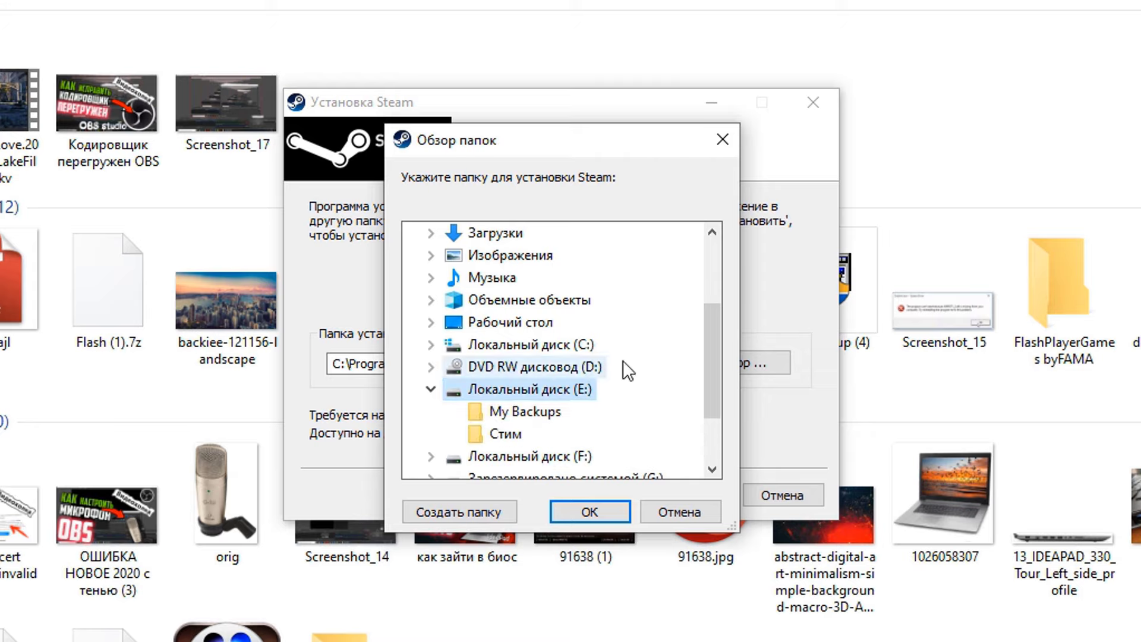
click(582, 511)
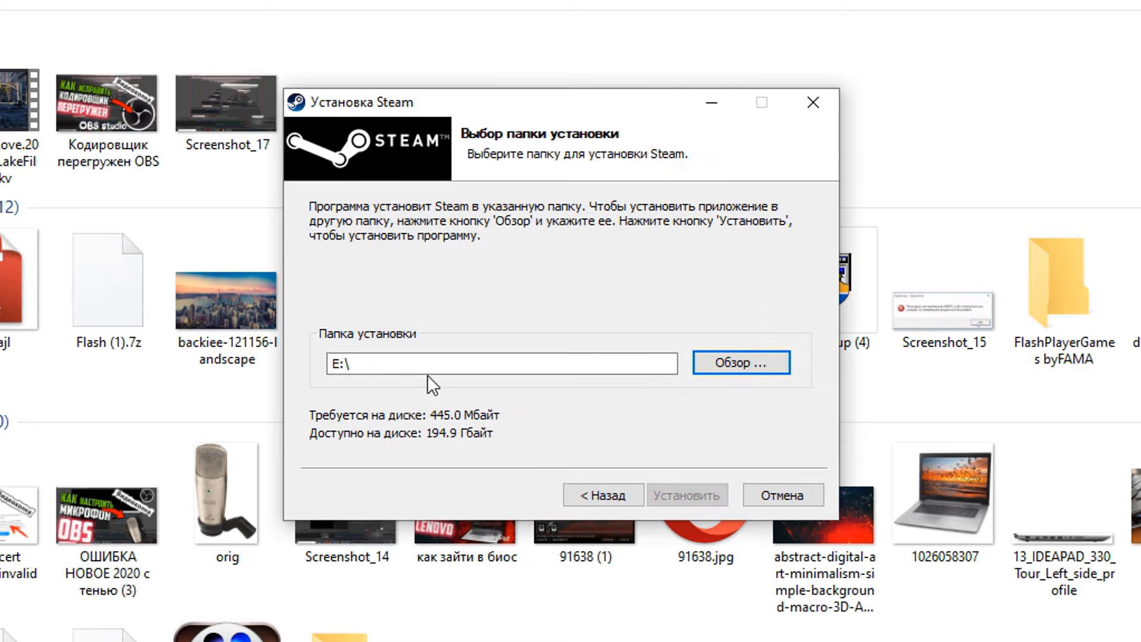
Step: Complete the installation path as E:\Client\Steam and install Steam there
click(430, 370)
text(\Steam)
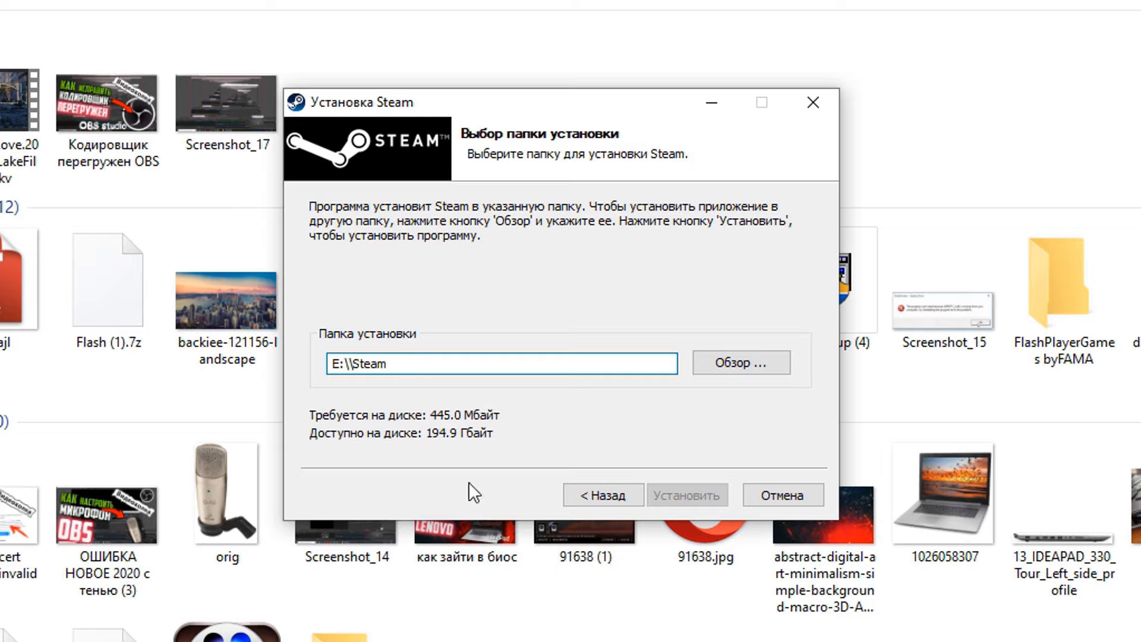
text(Clien)
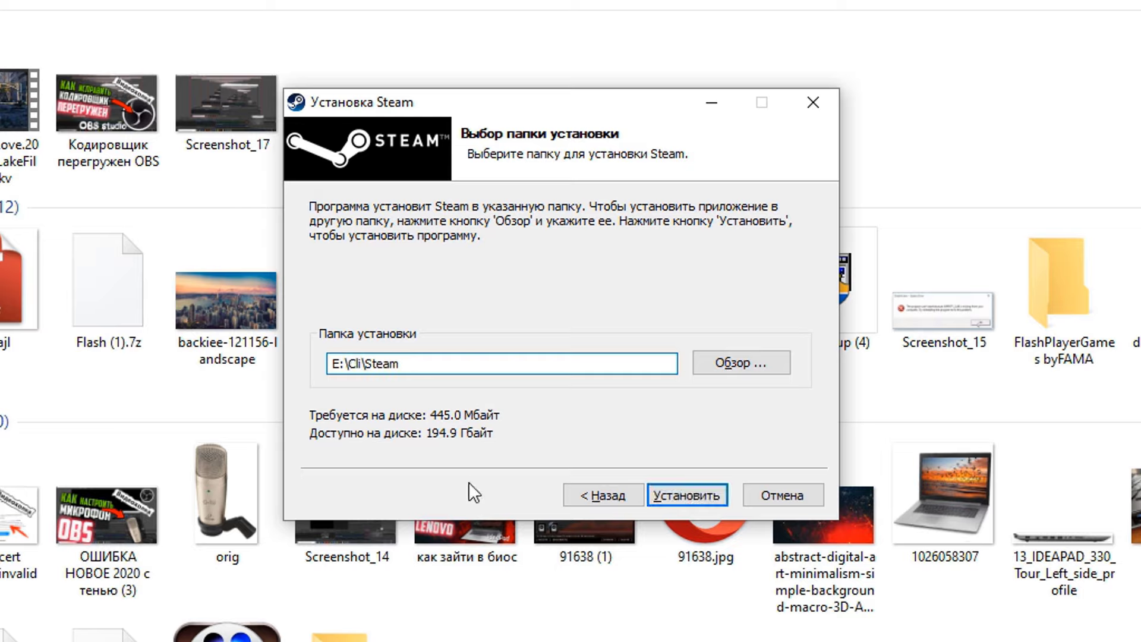
text(t)
click(687, 497)
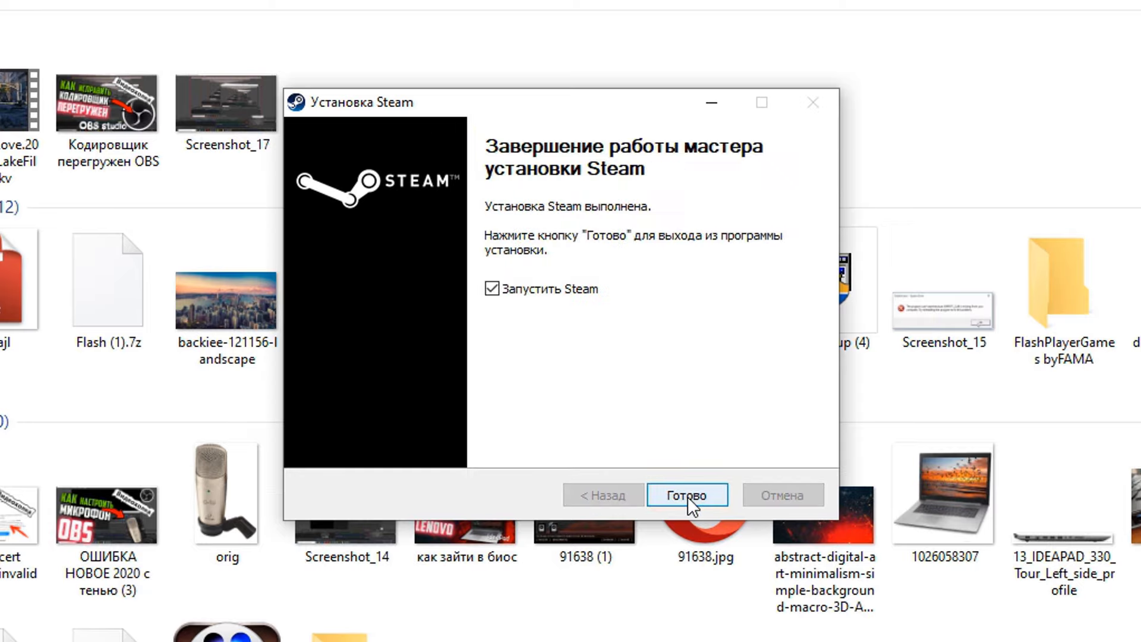
Step: Finish the setup with Запустить Steam turned off, then launch Steam from its desktop shortcut
click(529, 289)
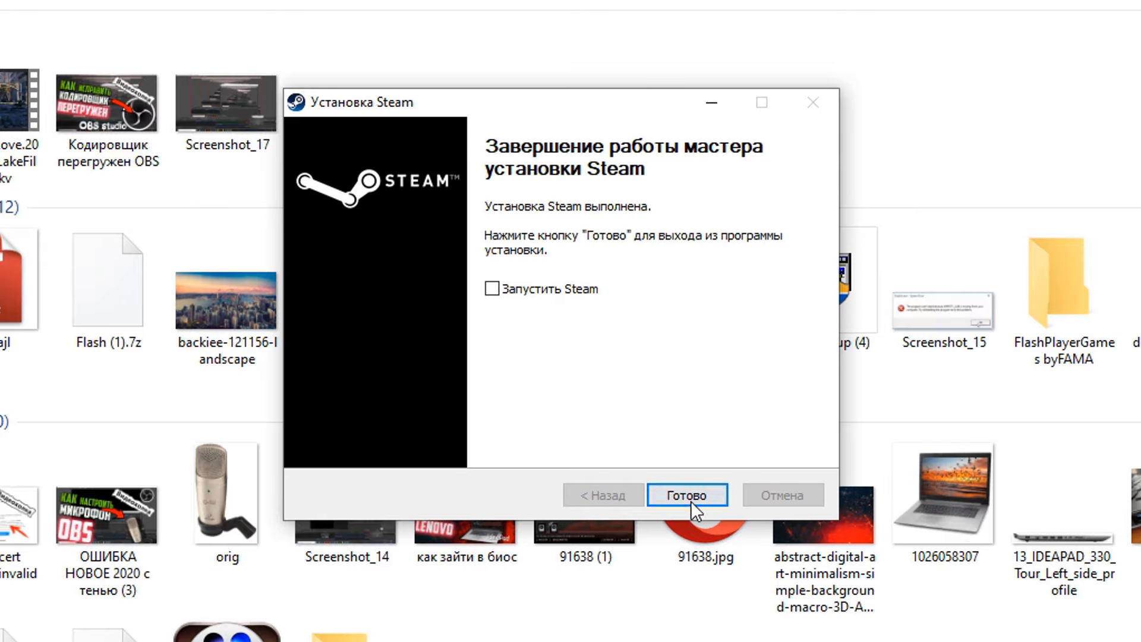
click(690, 498)
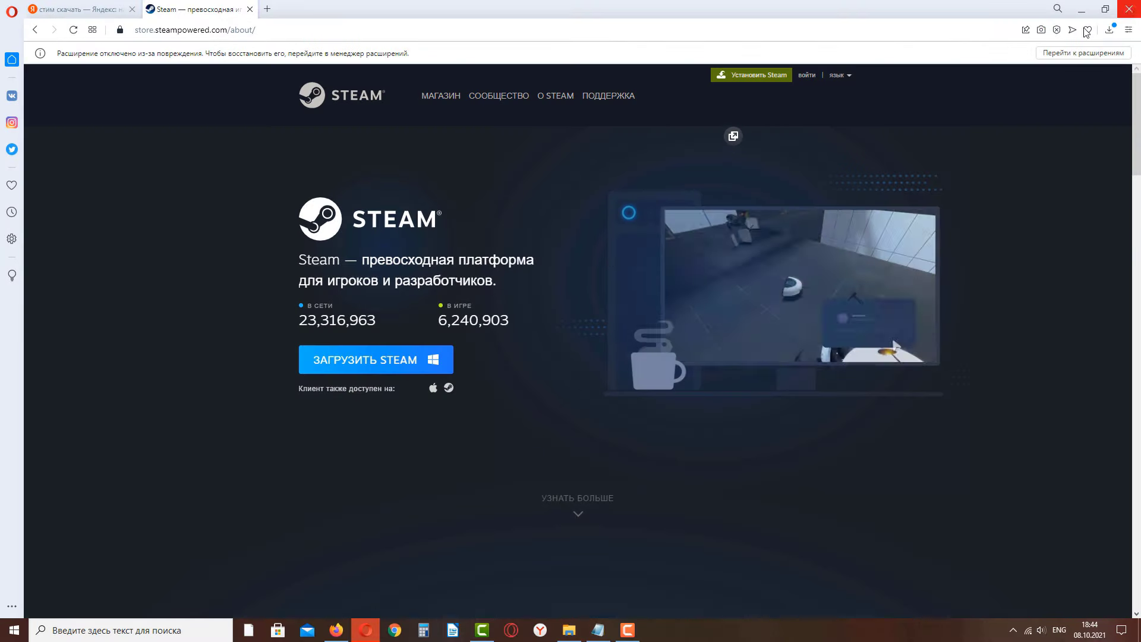
key(super+d)
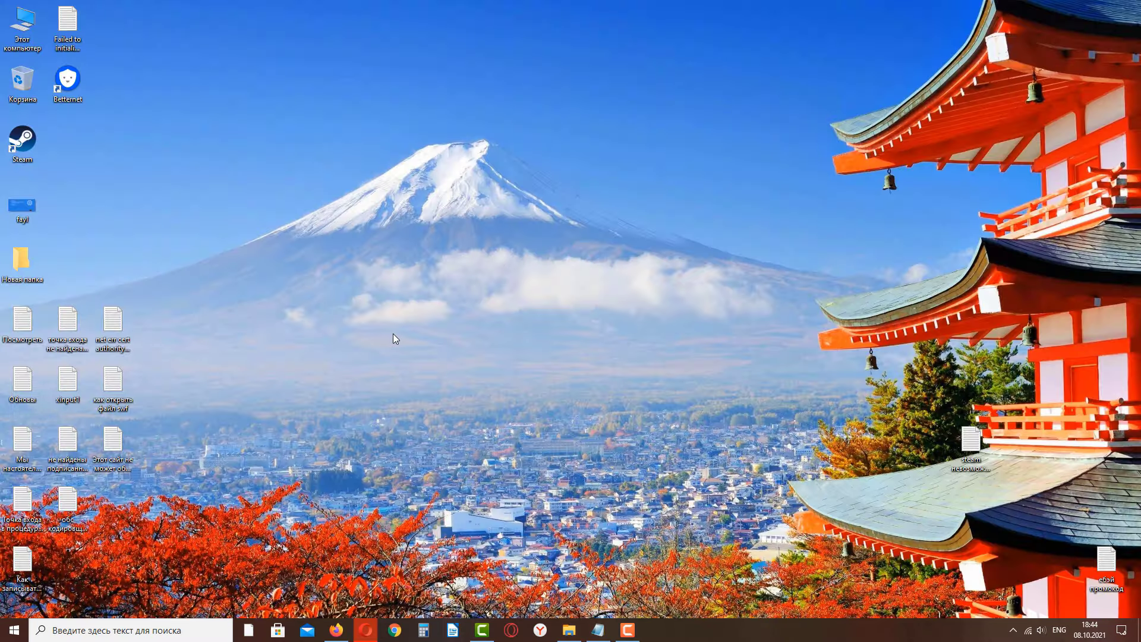
double_click(19, 147)
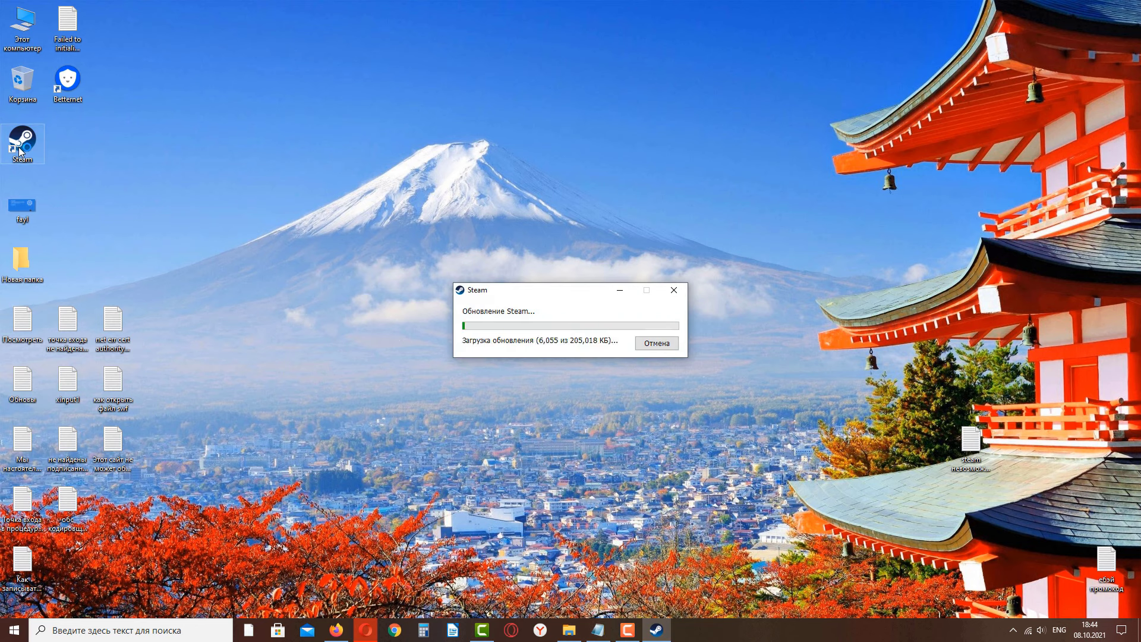